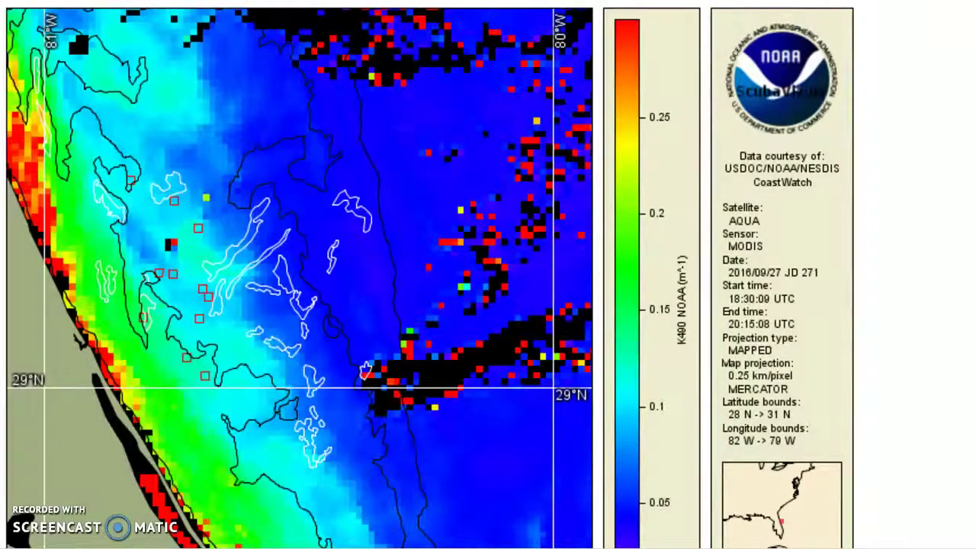
- Examine the underwater light diagrams for how deep each color penetrates, comparing the blue bar with the other wavelengths
key(alt+Left)
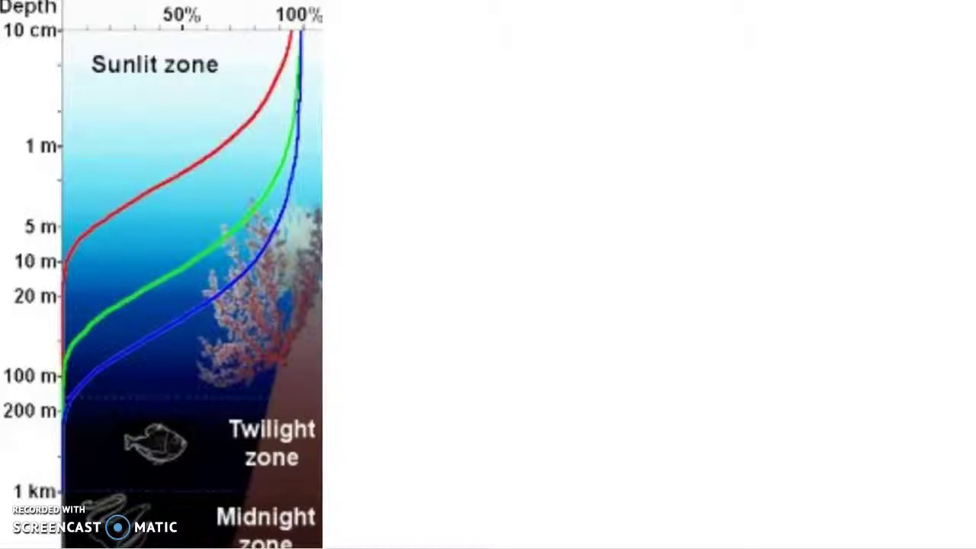
key(Right)
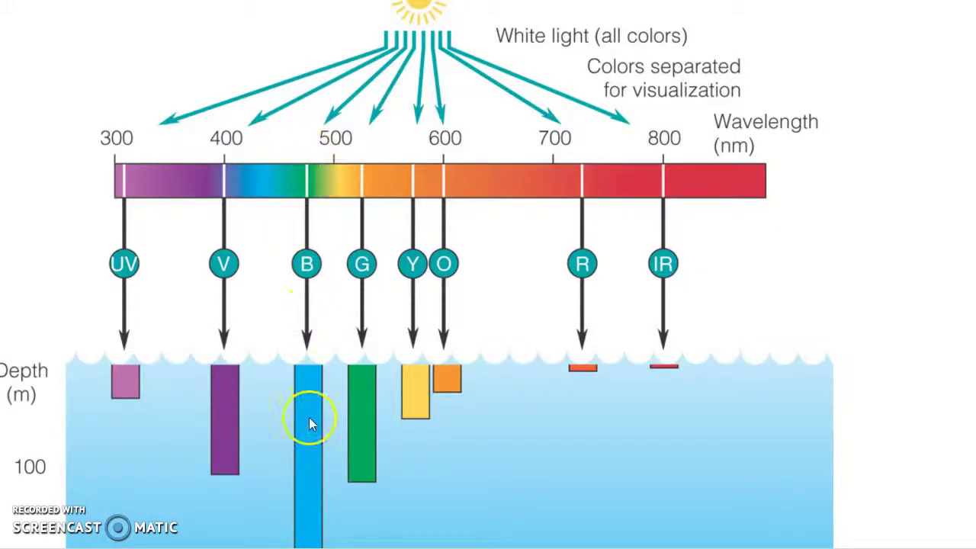
scroll(305, 435, down, 1)
scroll(306, 434, down, 1)
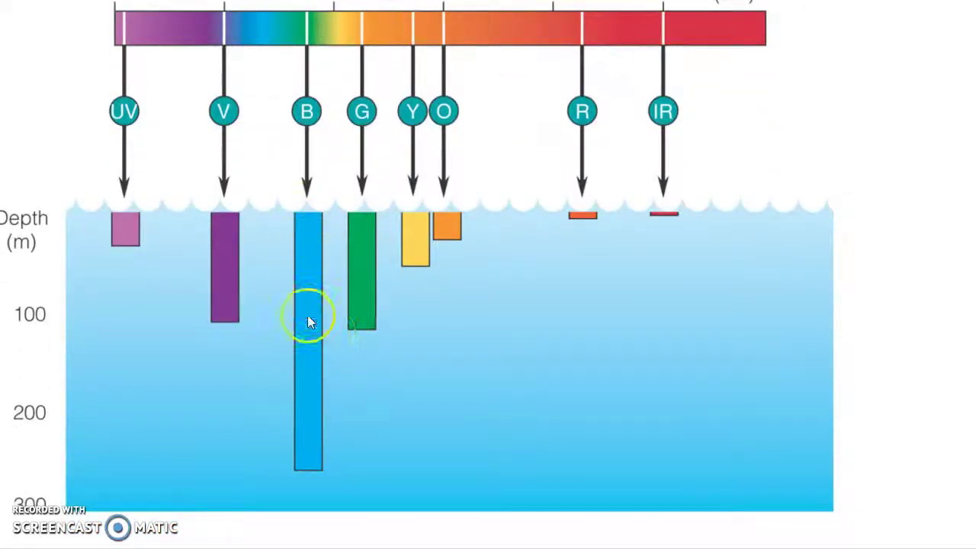
scroll(311, 270, up, 1)
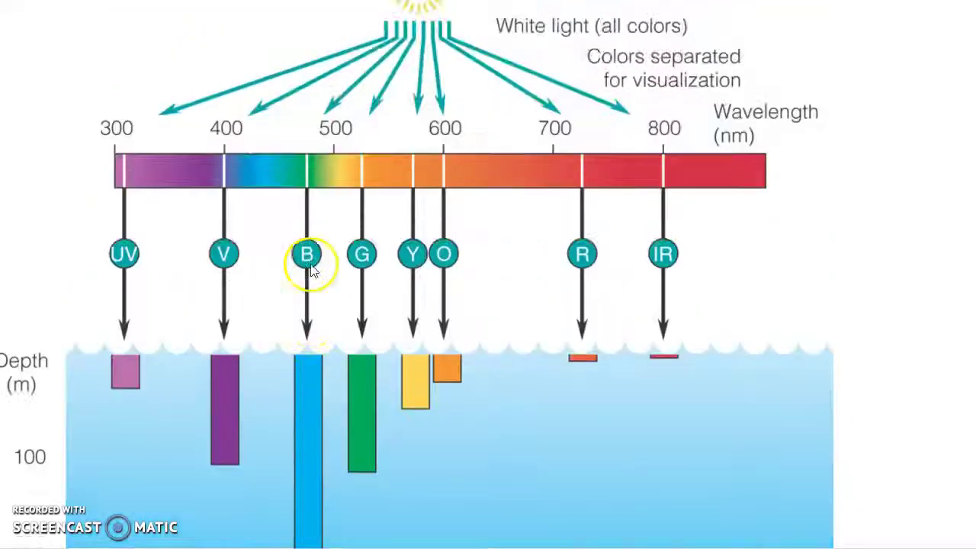
scroll(303, 390, down, 1)
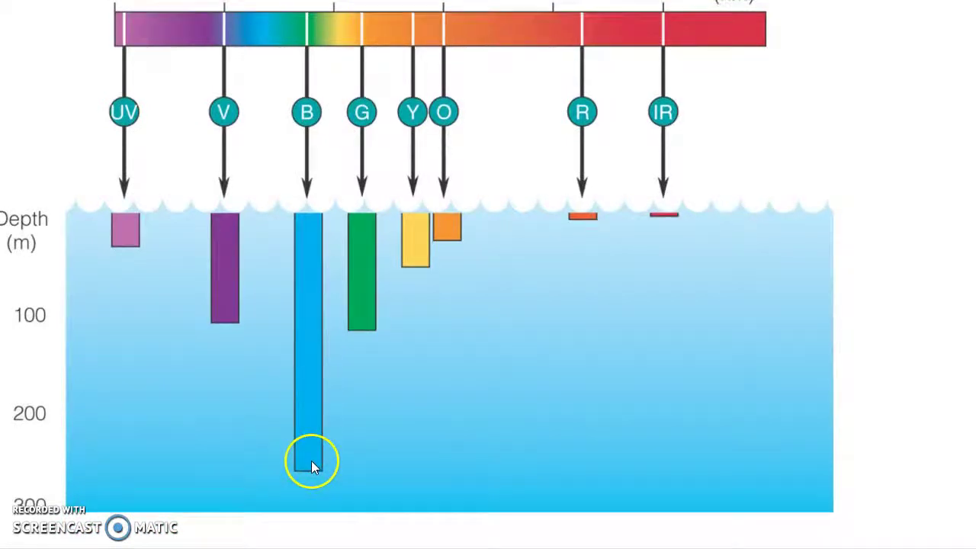
scroll(315, 457, up, 1)
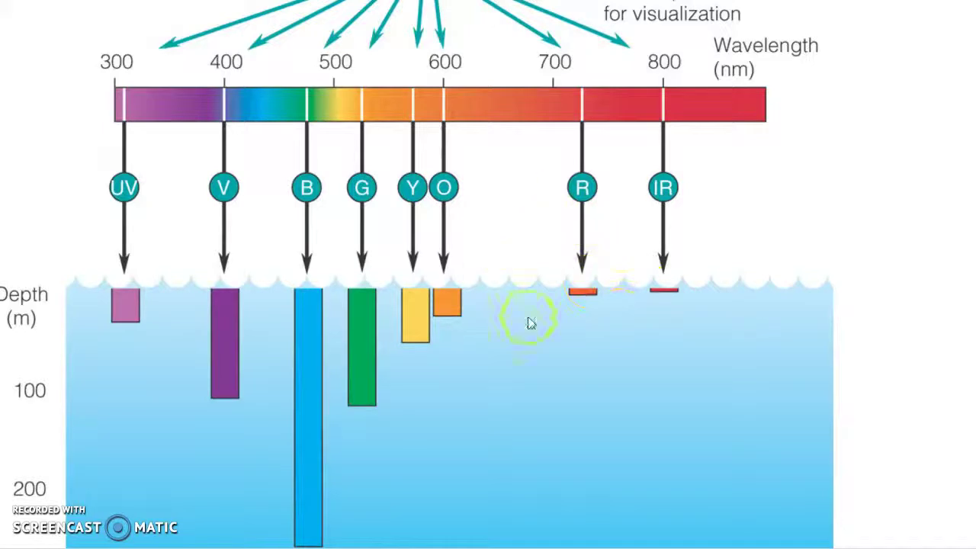
scroll(582, 267, up, 1)
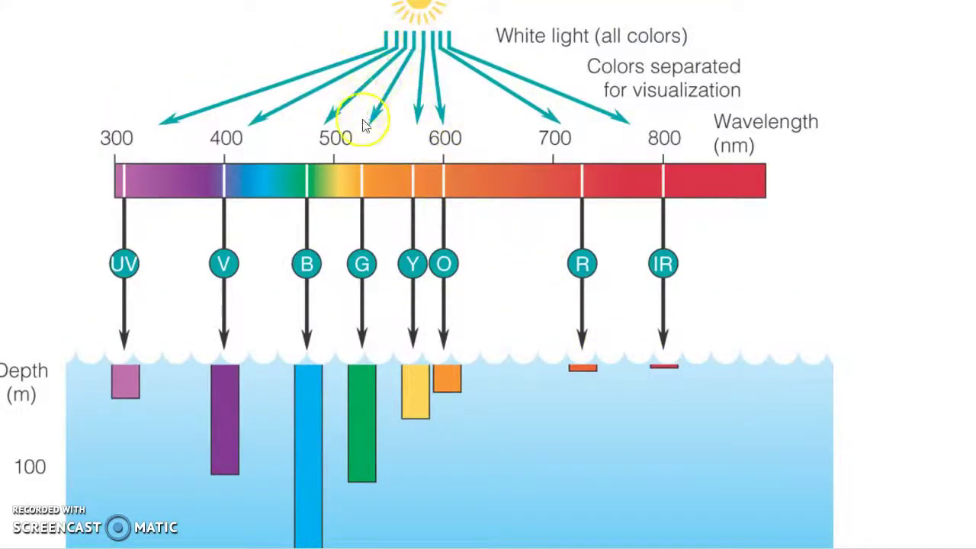
- Examine the regional and detailed AQUA MODIS K490 maps, including their scene information, latitude and longitude bounds, and color scales
key(Right)
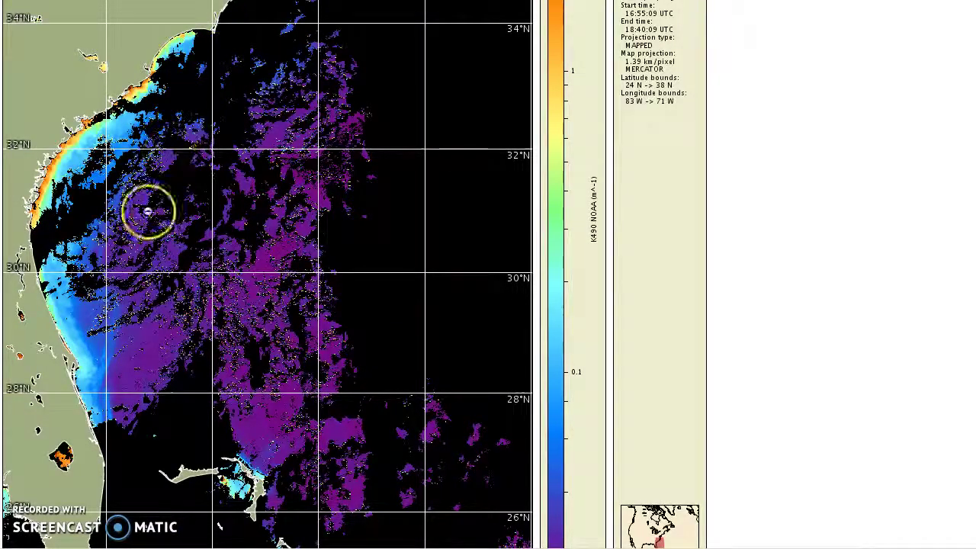
scroll(630, 231, up, 2)
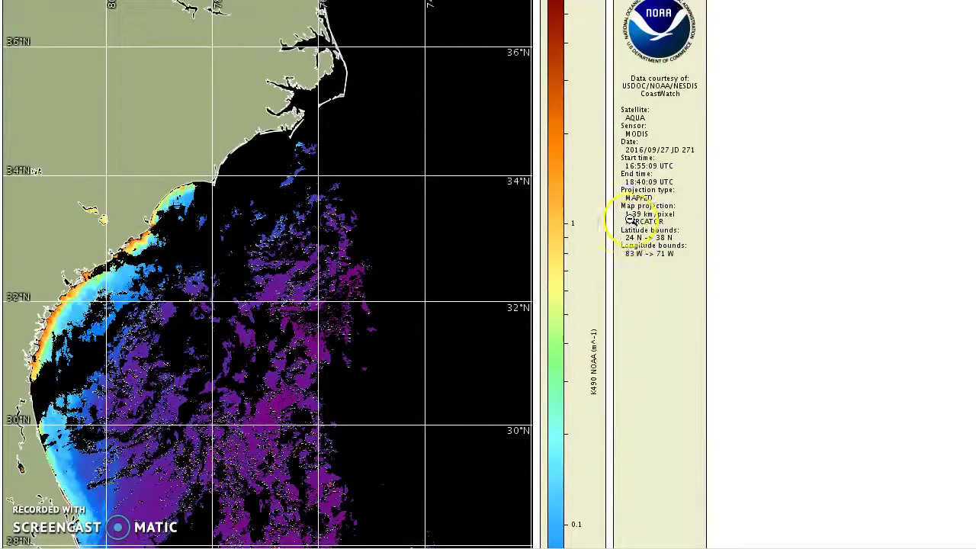
scroll(574, 198, up, 1)
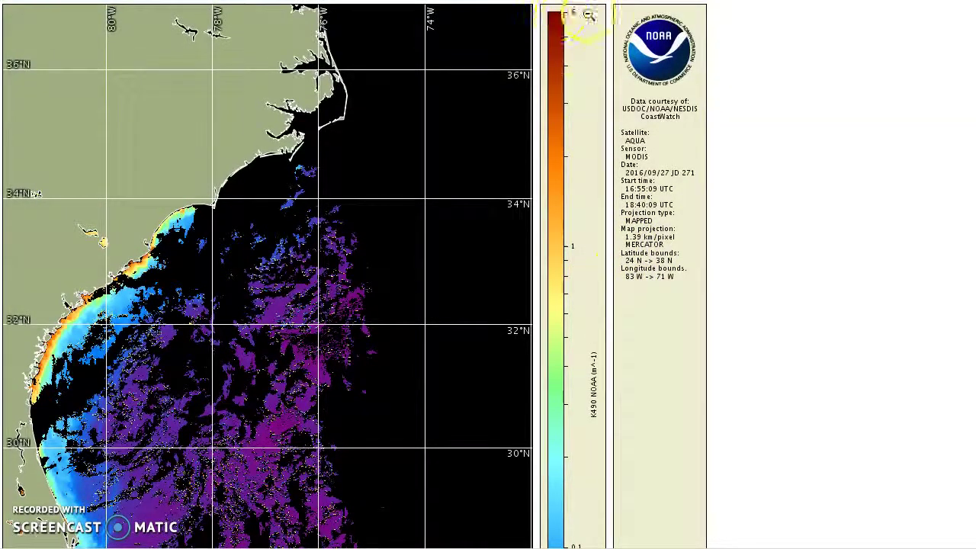
scroll(584, 279, down, 3)
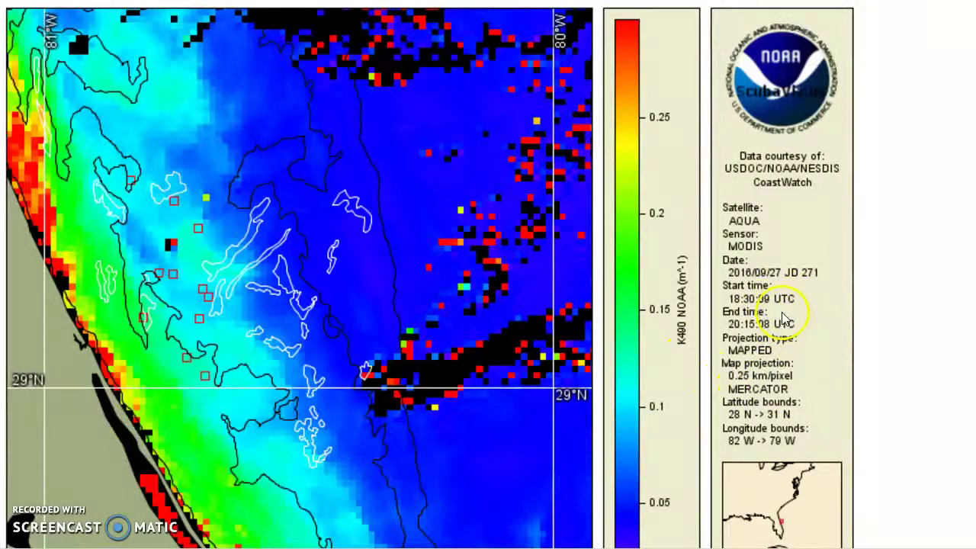
scroll(772, 303, down, 1)
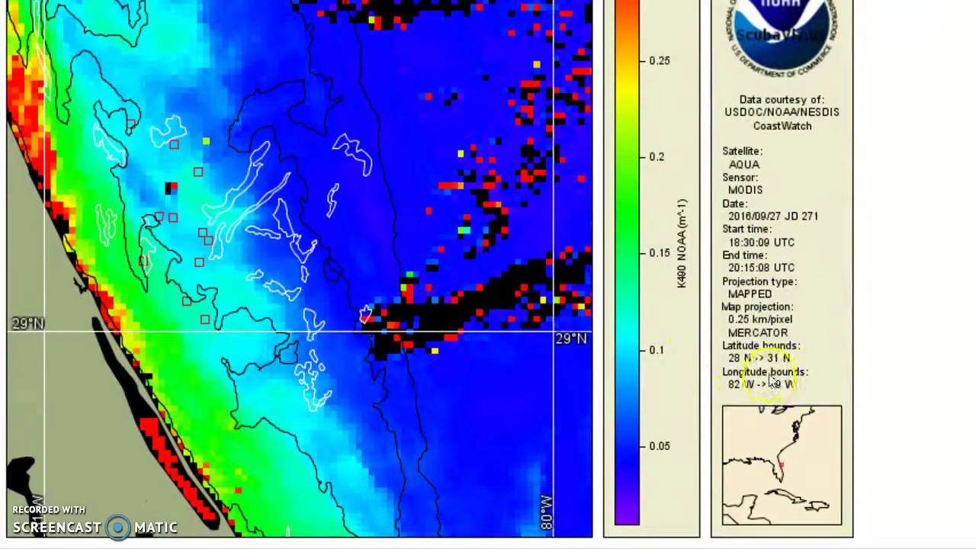
scroll(652, 305, up, 1)
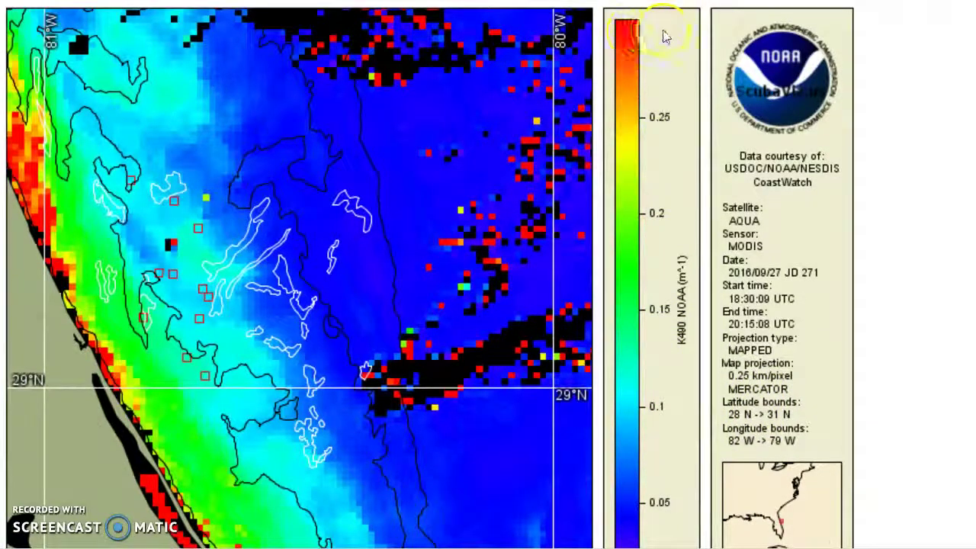
scroll(694, 423, down, 1)
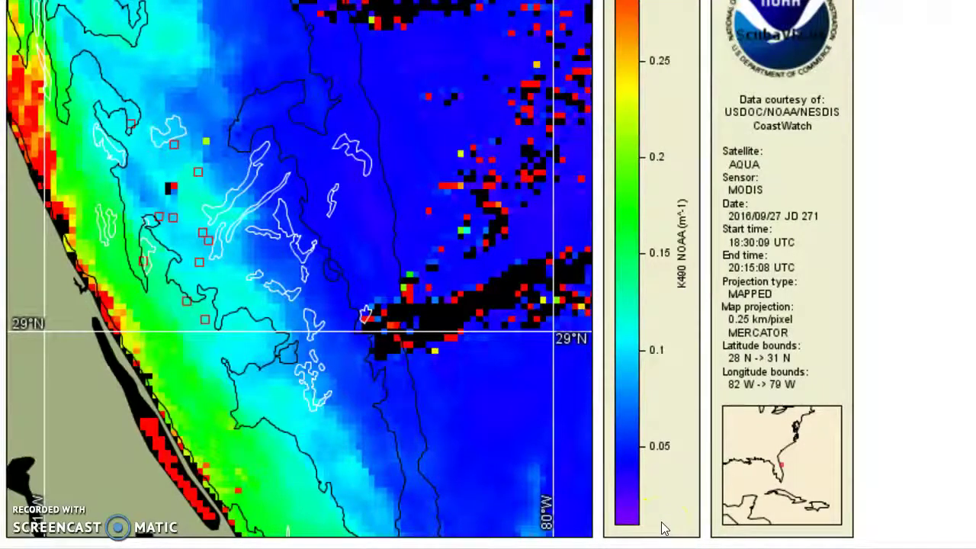
scroll(674, 488, up, 1)
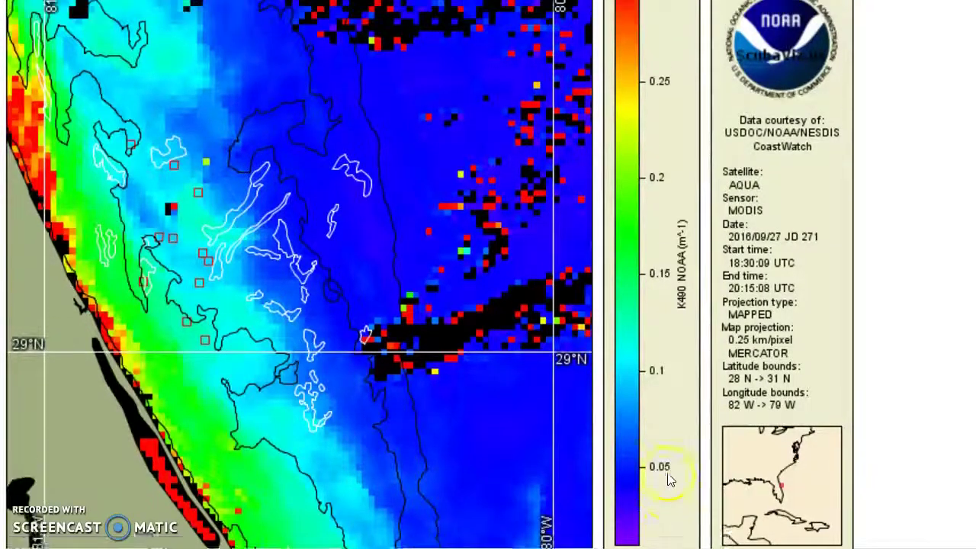
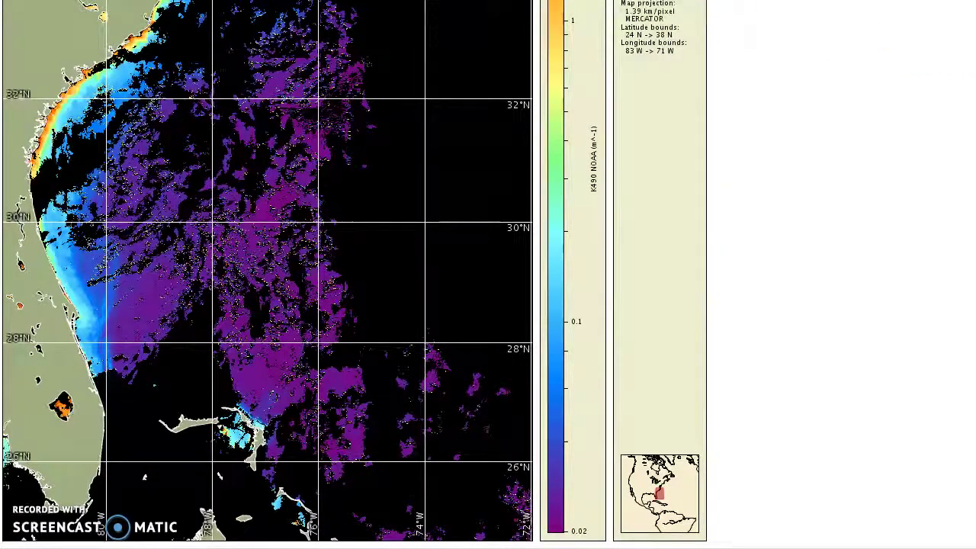
- Enlarge the page with the regional K490 map beyond 250% and inspect the coastal pixels from 32°N southward
key(alt+f)
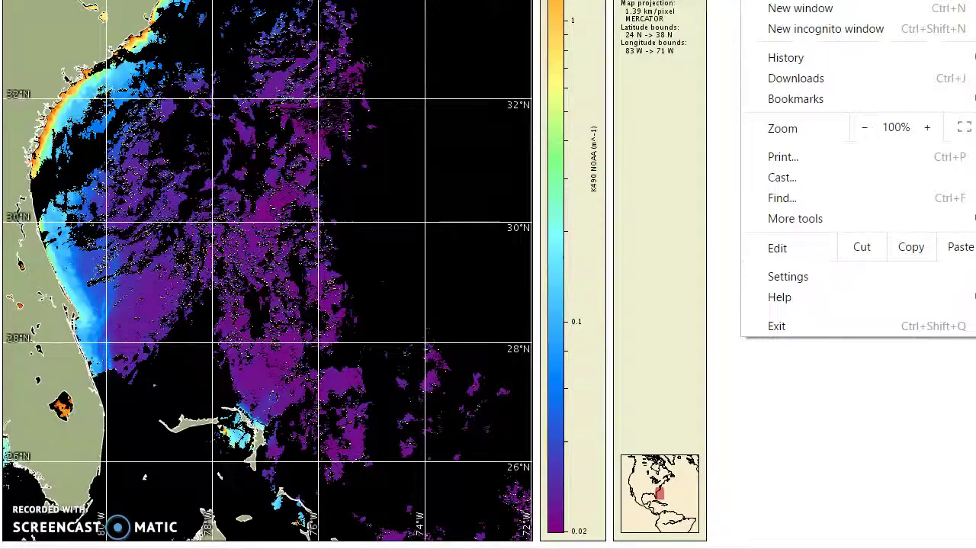
click(926, 128)
click(926, 128)
click(927, 128)
click(927, 129)
click(927, 128)
click(926, 128)
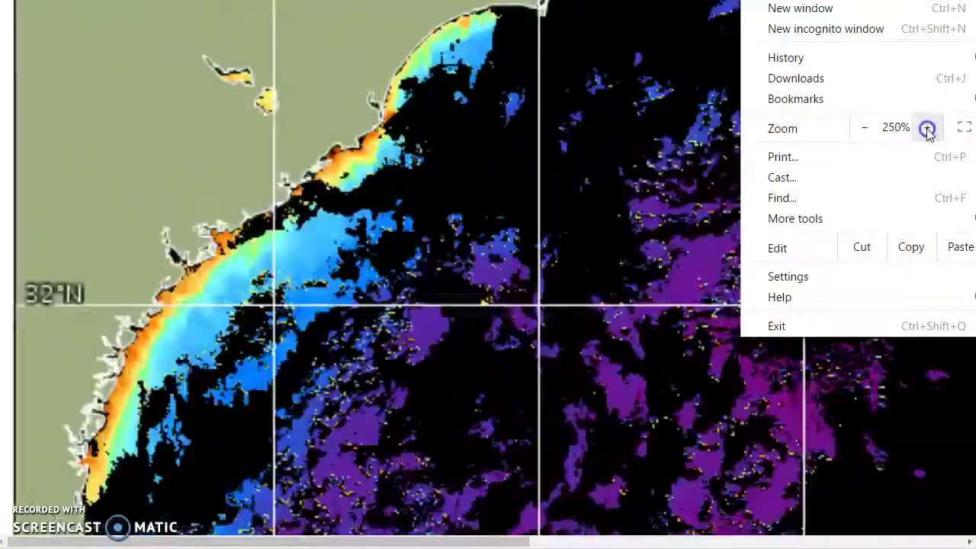
click(927, 128)
click(926, 128)
click(927, 128)
click(636, 258)
scroll(636, 266, down, 10)
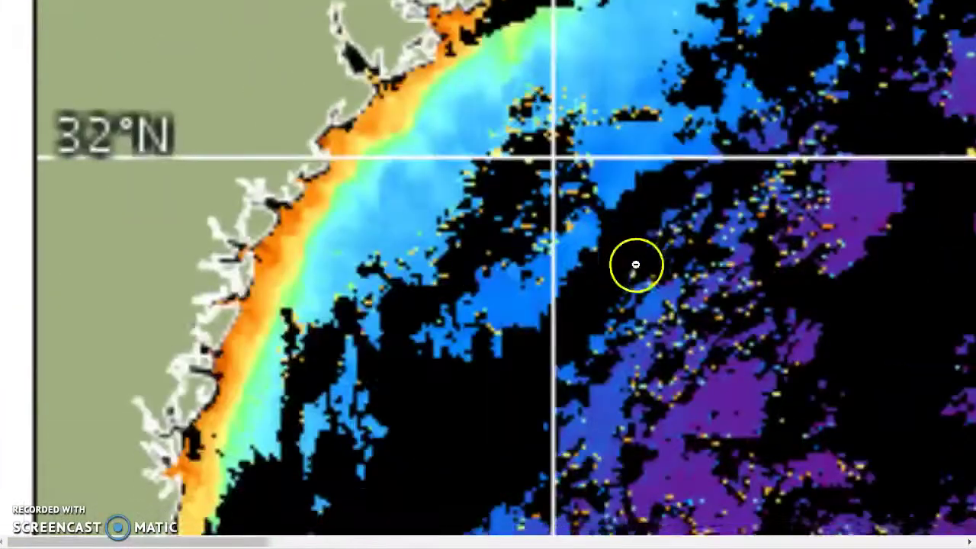
scroll(636, 268, down, 4)
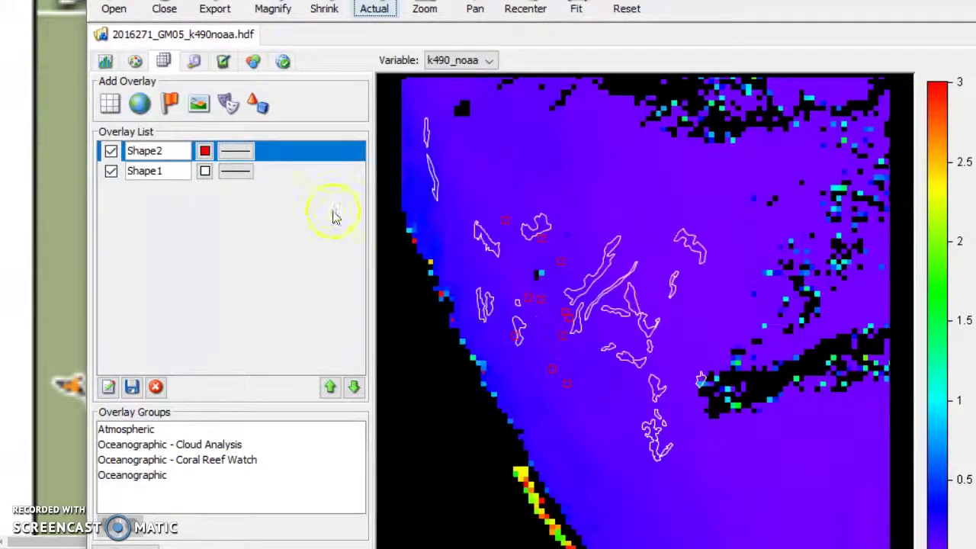
- In the CoastWatch Data Analysis Tool, add the Oceanographic overlay group to the 2016271_GM05_k490noaa.hdf image
click(112, 151)
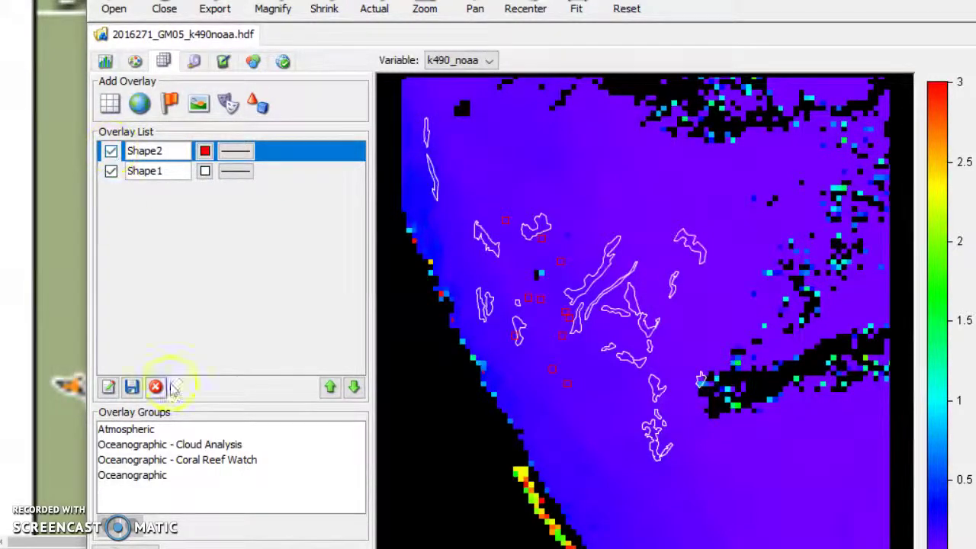
click(161, 476)
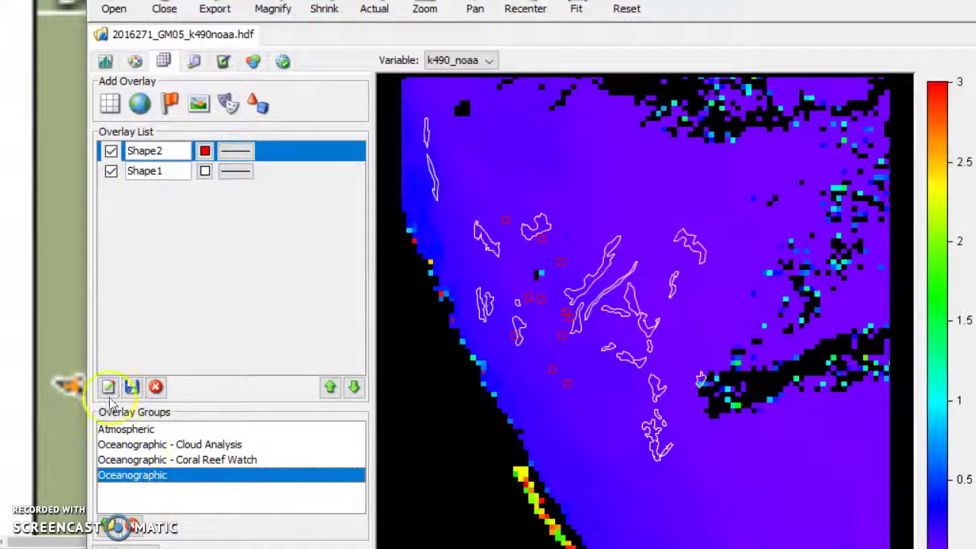
click(114, 528)
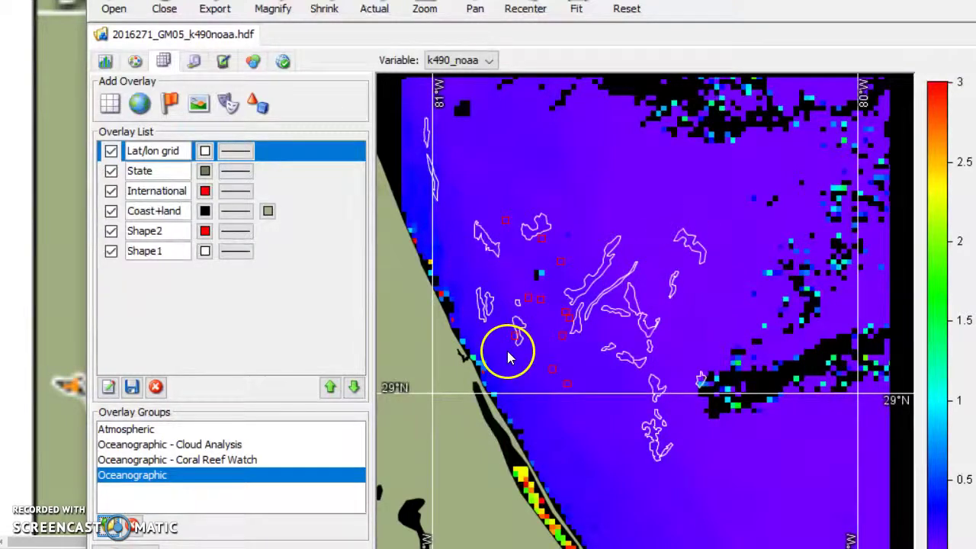
- Open the minimum value of the image's color enhancement range for editing
click(106, 63)
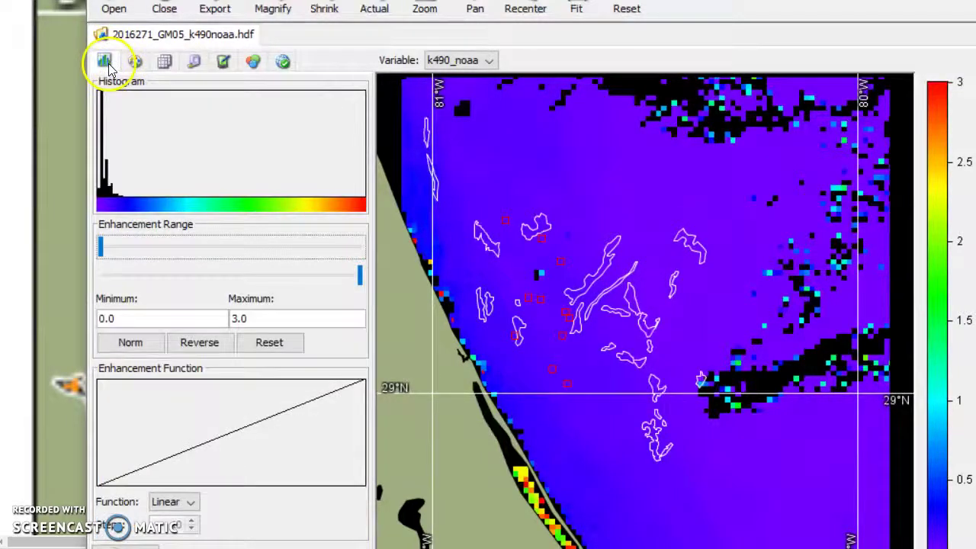
click(143, 318)
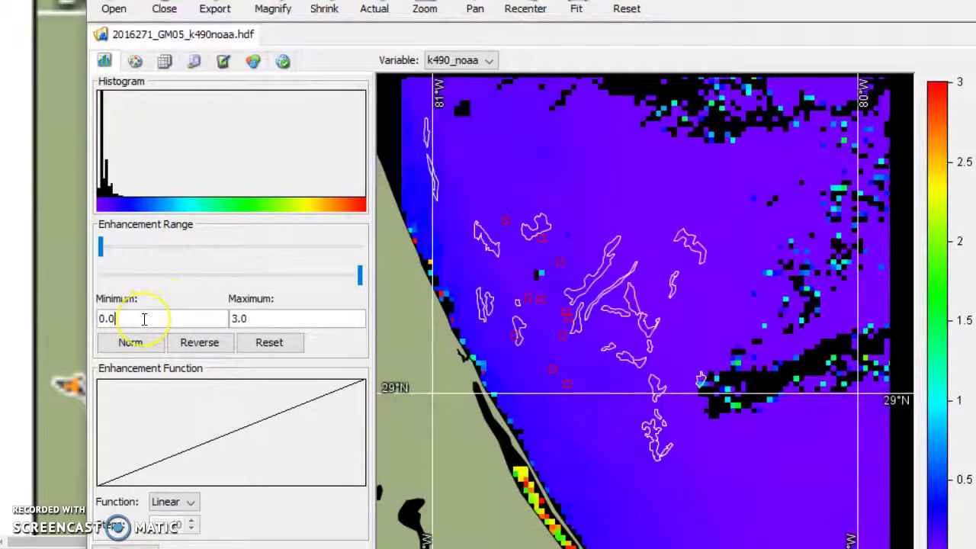